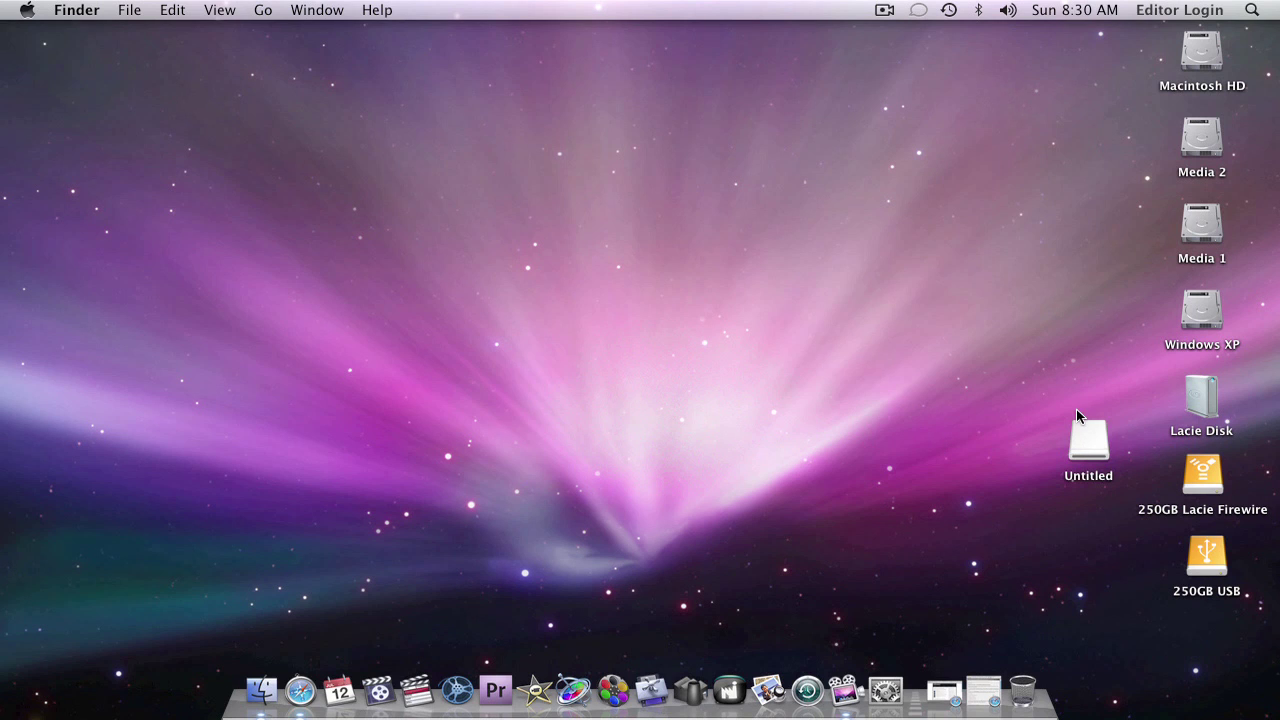
Step: Drill into the Untitled card through PRIVATE, JVC and CQAV to the CLIP folder
double_click(1085, 442)
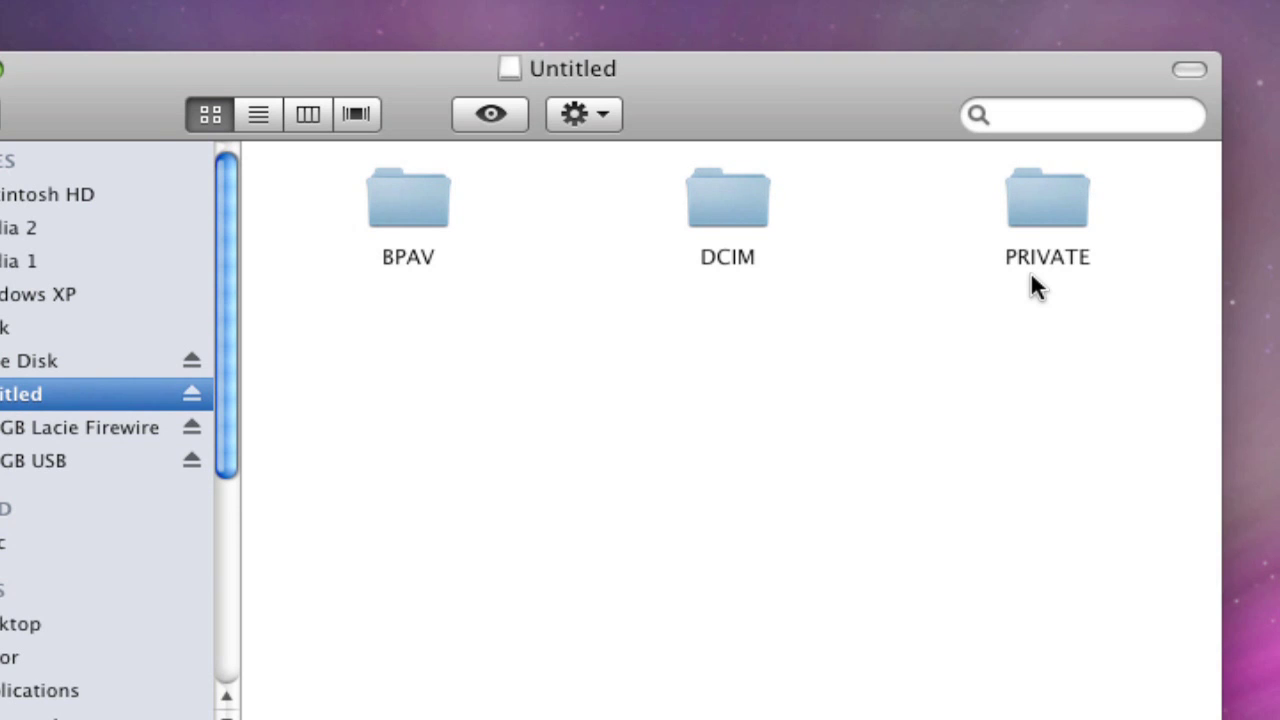
double_click(1061, 180)
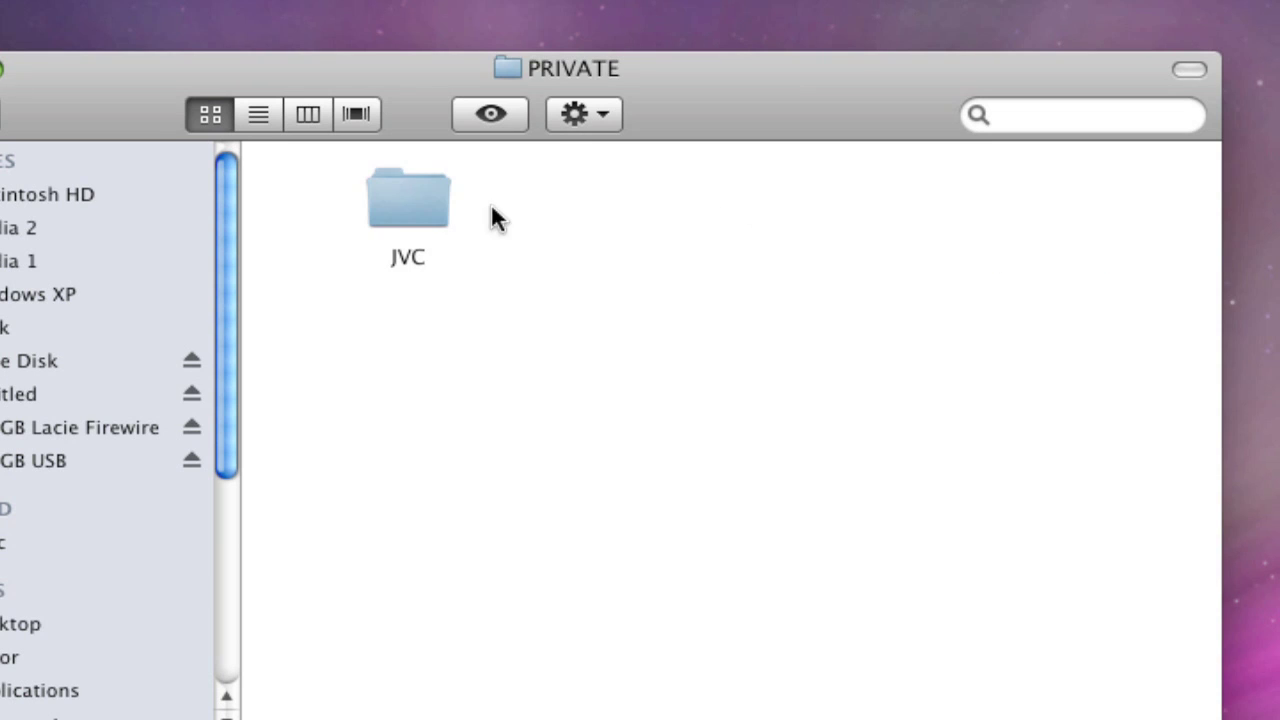
double_click(416, 205)
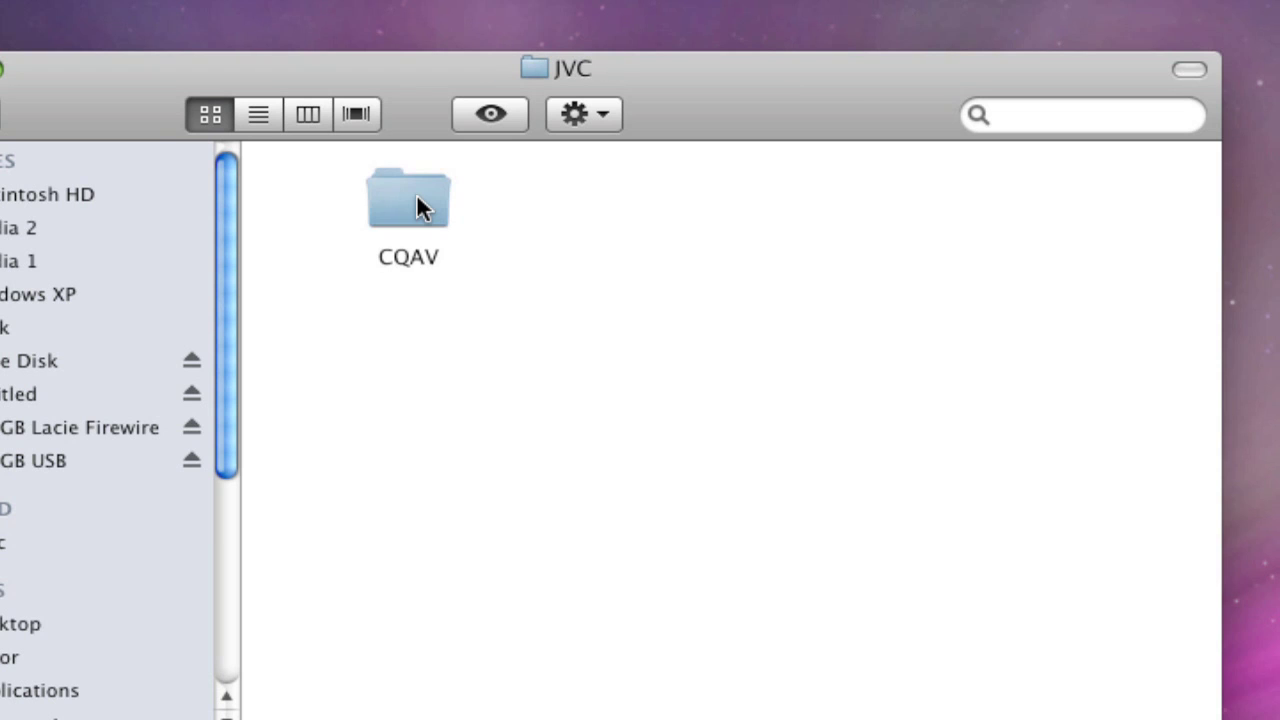
double_click(418, 205)
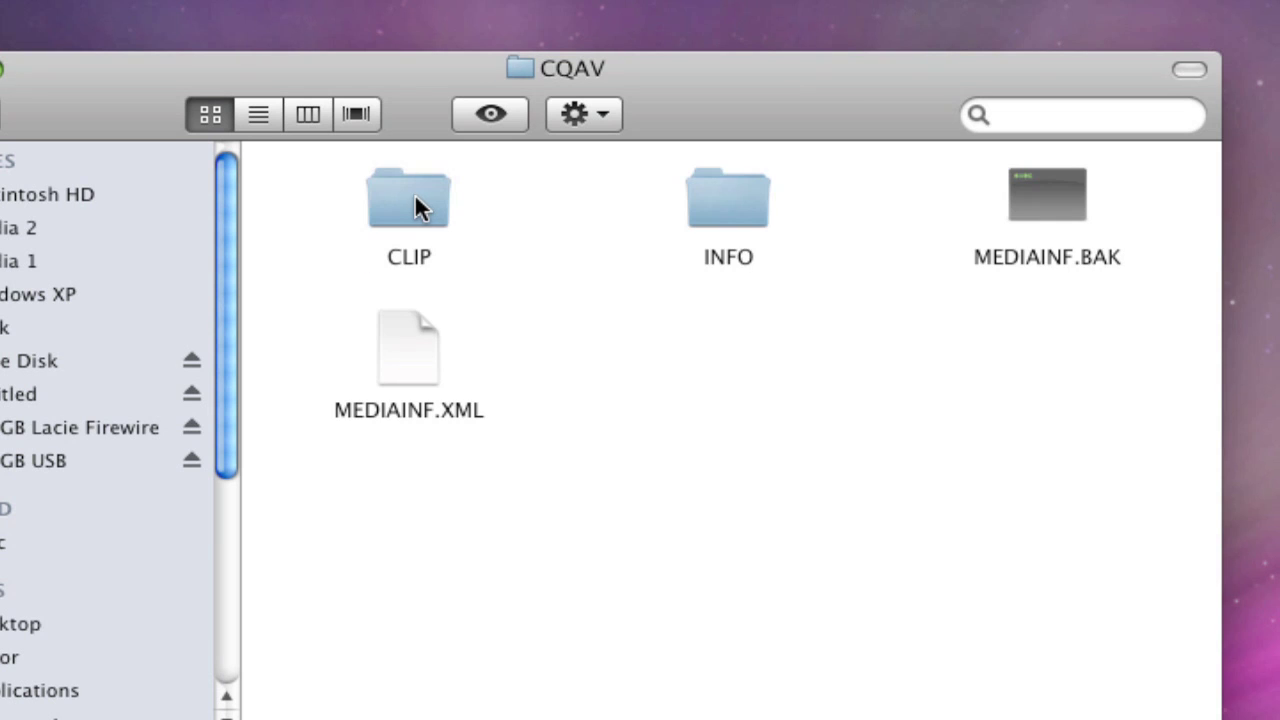
double_click(414, 196)
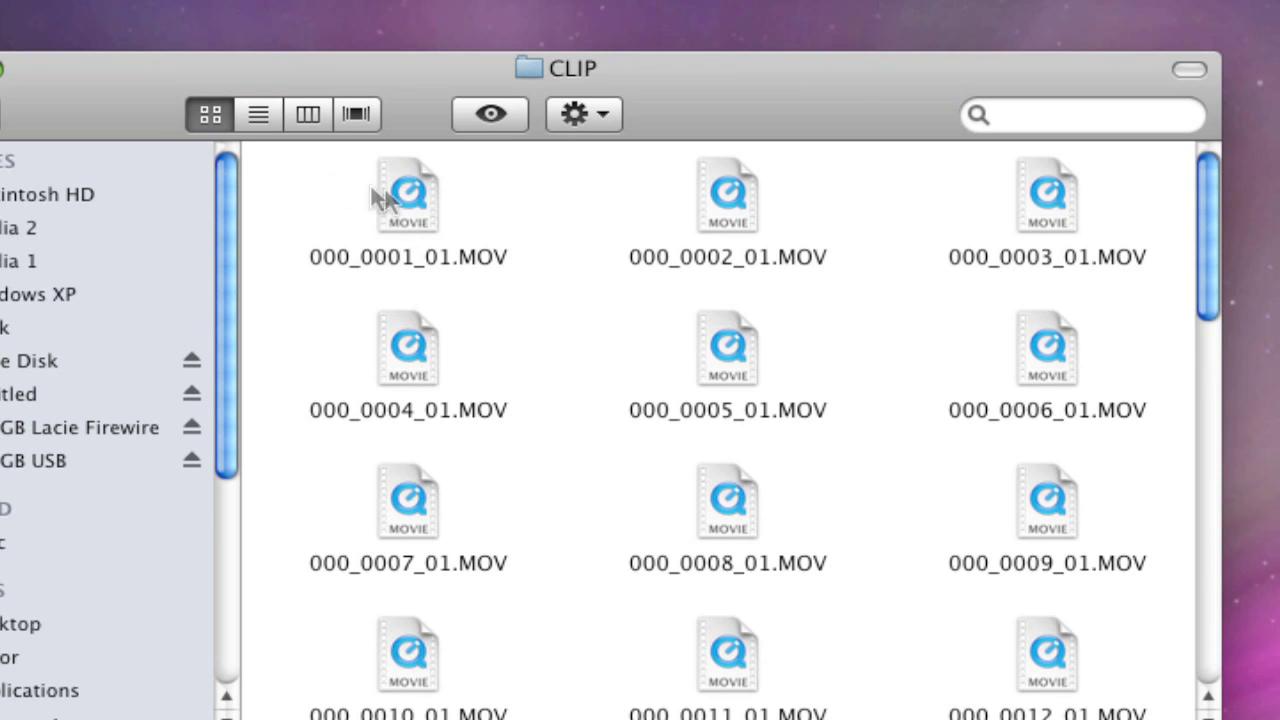
Step: Preview the .MOV clips in list and Cover Flow views, then launch Final Cut Pro
left_click(258, 116)
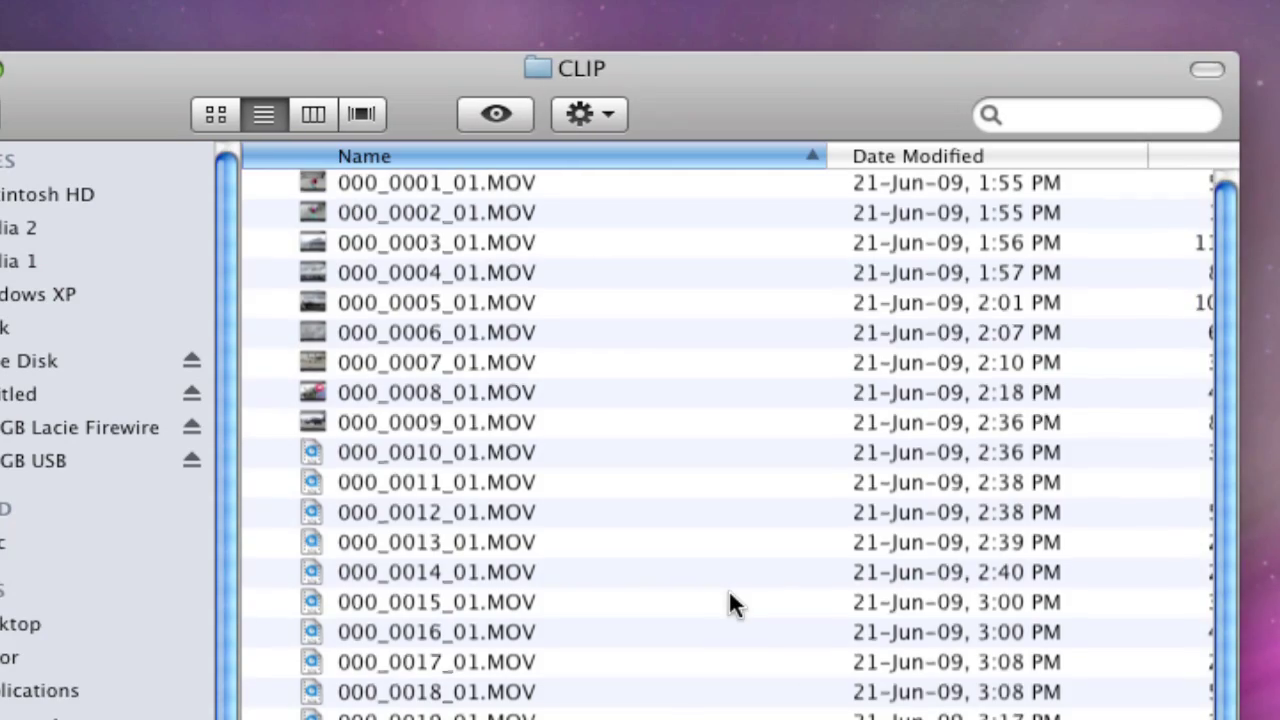
scroll(729, 592, "down", 5)
scroll(728, 604, "up", 5)
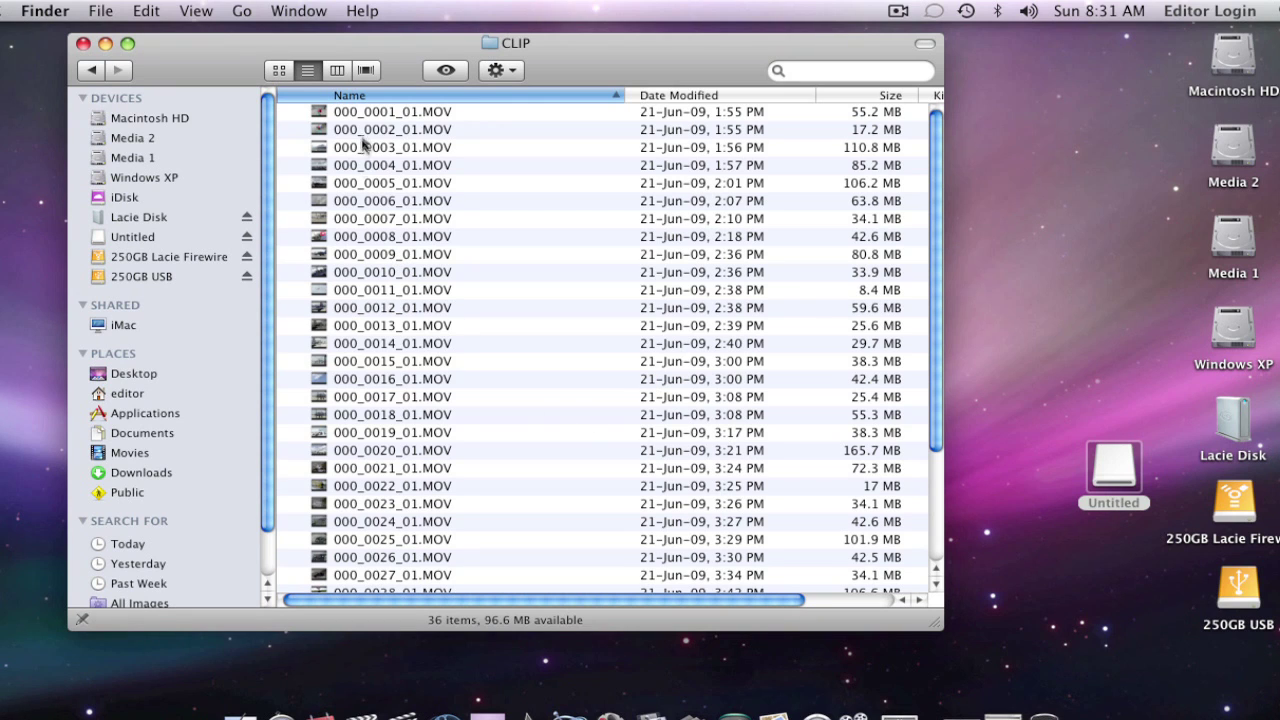
left_click(367, 70)
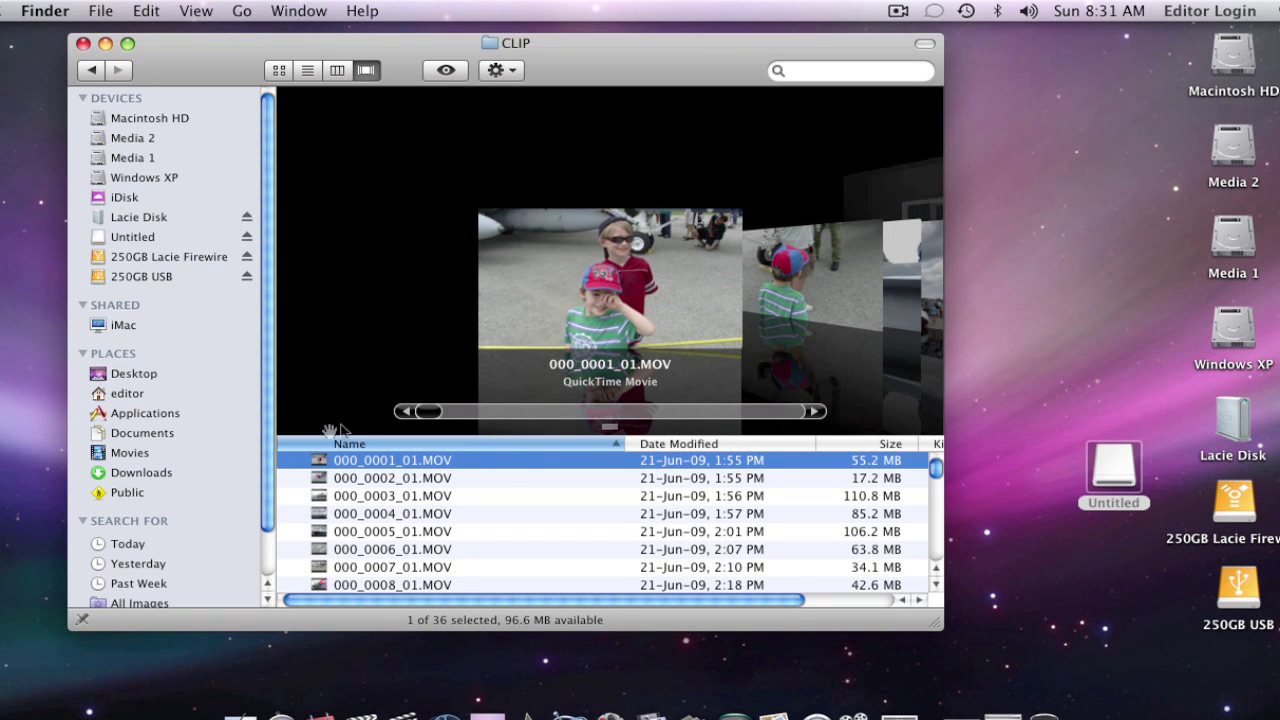
left_click_drag(424, 411, 625, 412)
scroll(404, 535, "down", 1)
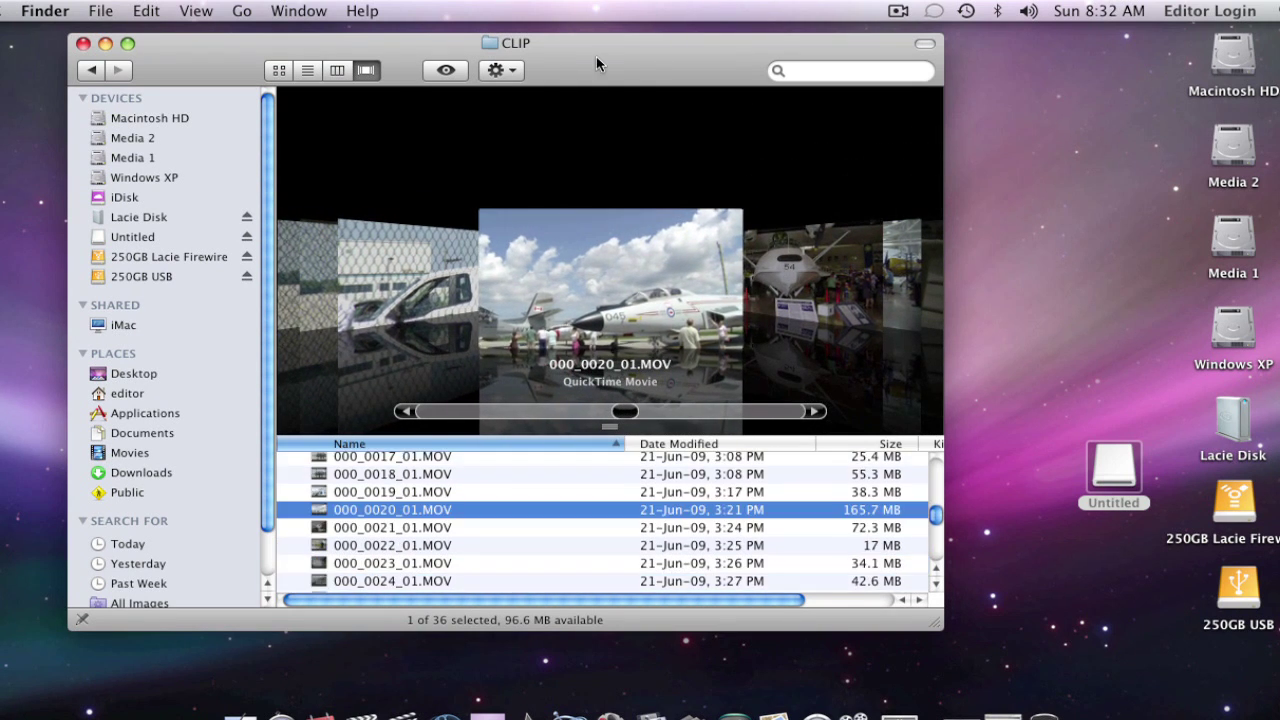
left_click(408, 708)
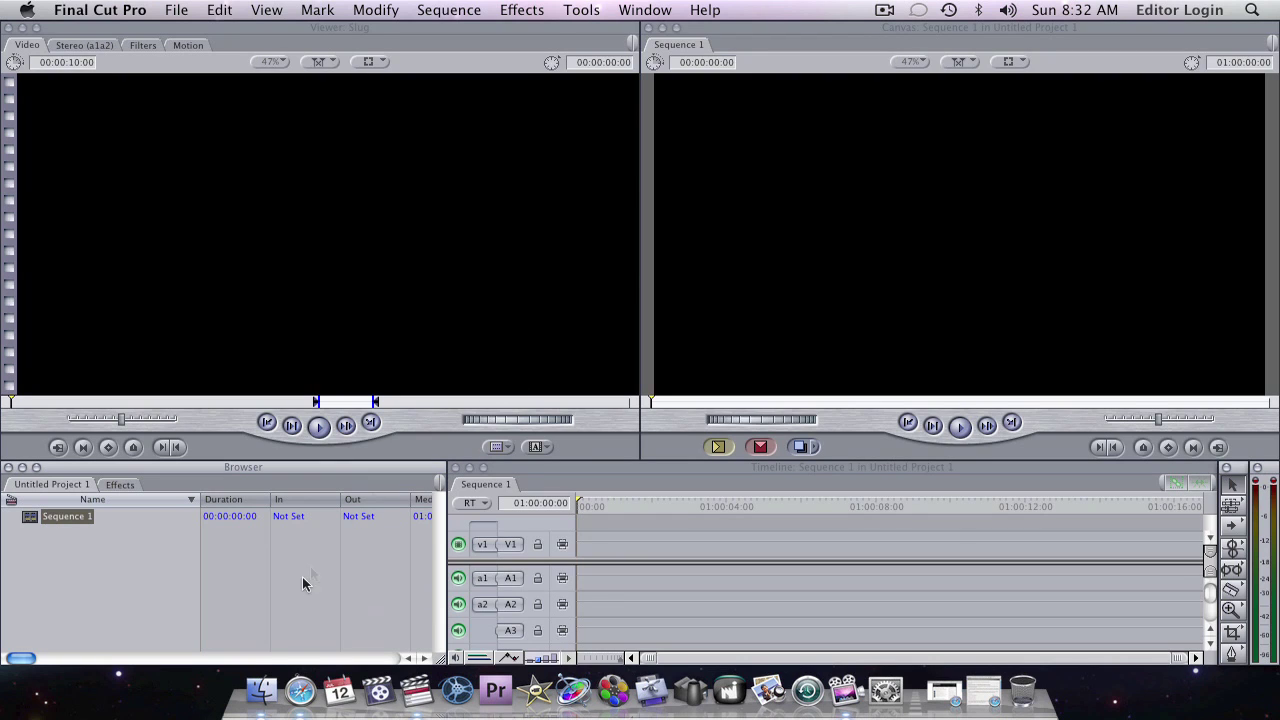
Step: Go up to CQAV in Finder and drag the CLIP folder into the Final Cut Pro Browser
left_click(261, 690)
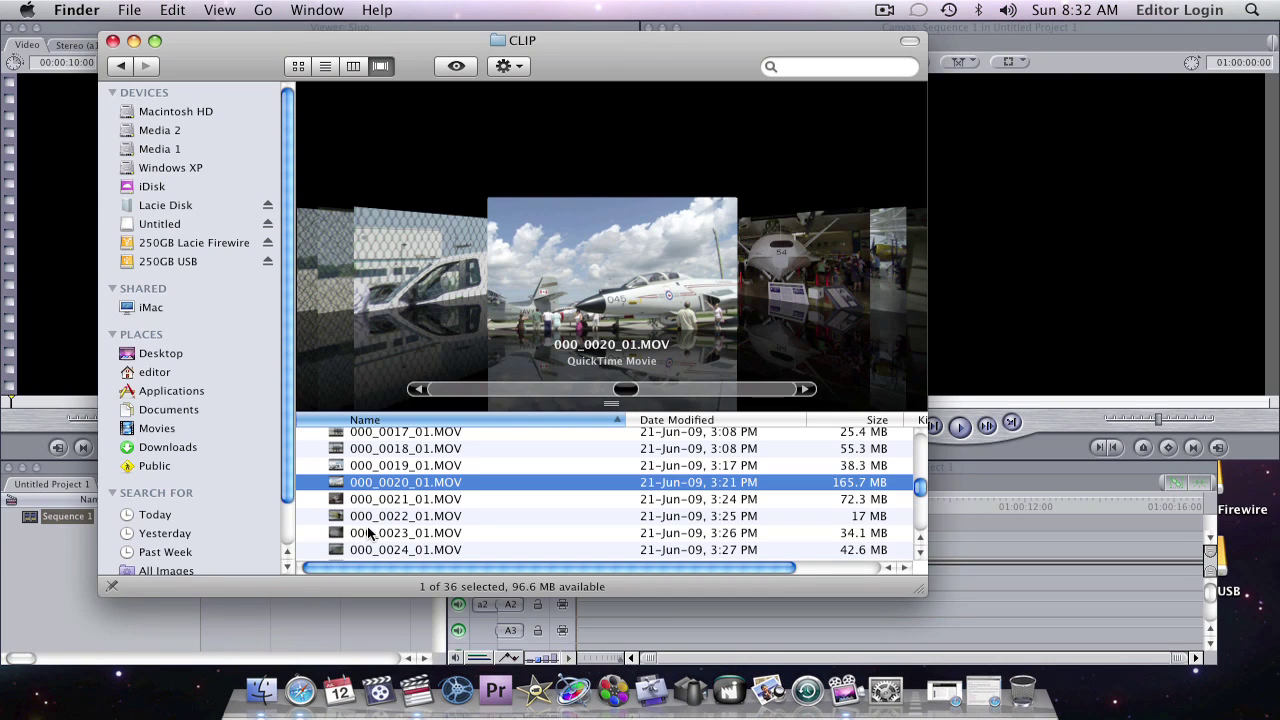
left_click(325, 66)
left_click(120, 66)
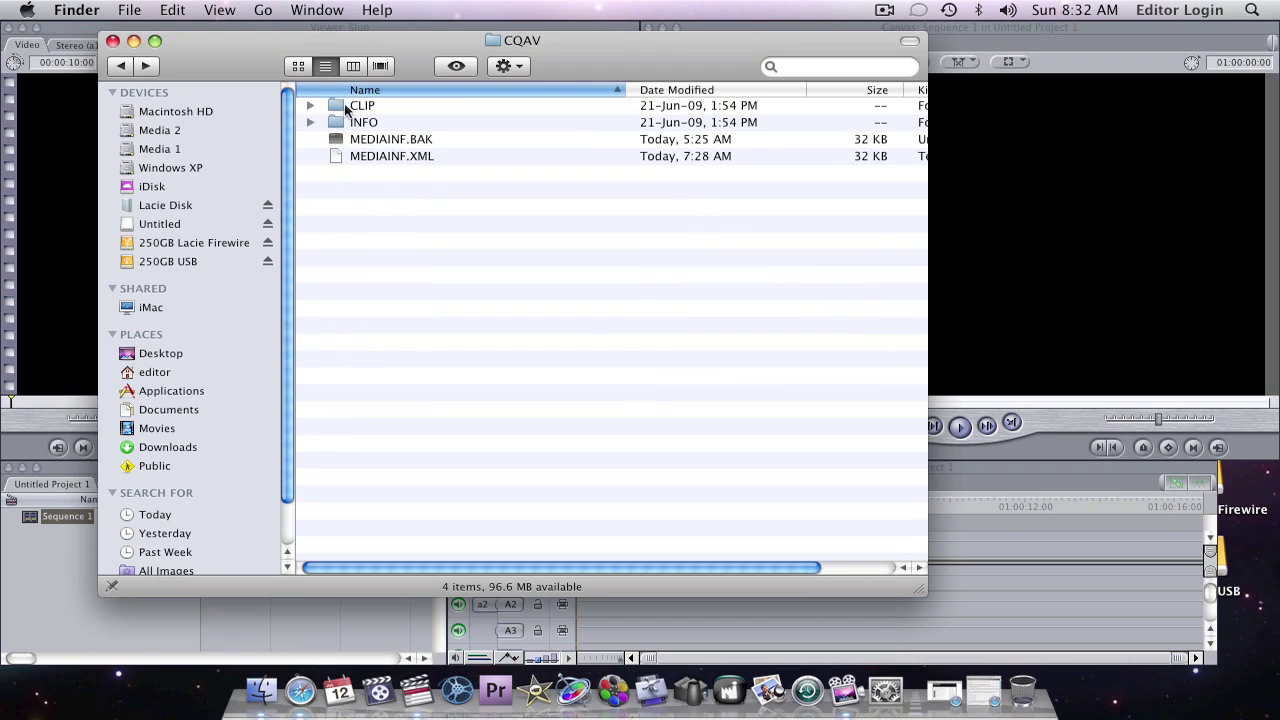
left_click_drag(335, 108, 42, 610)
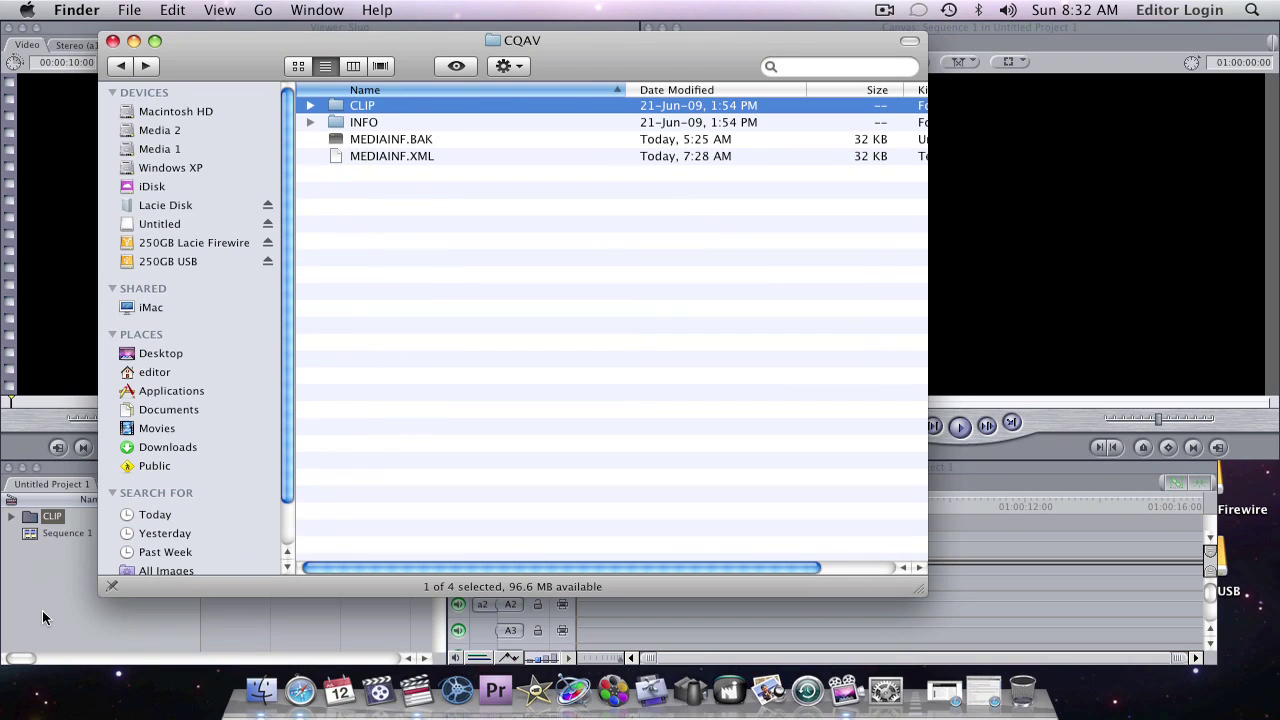
left_click(42, 610)
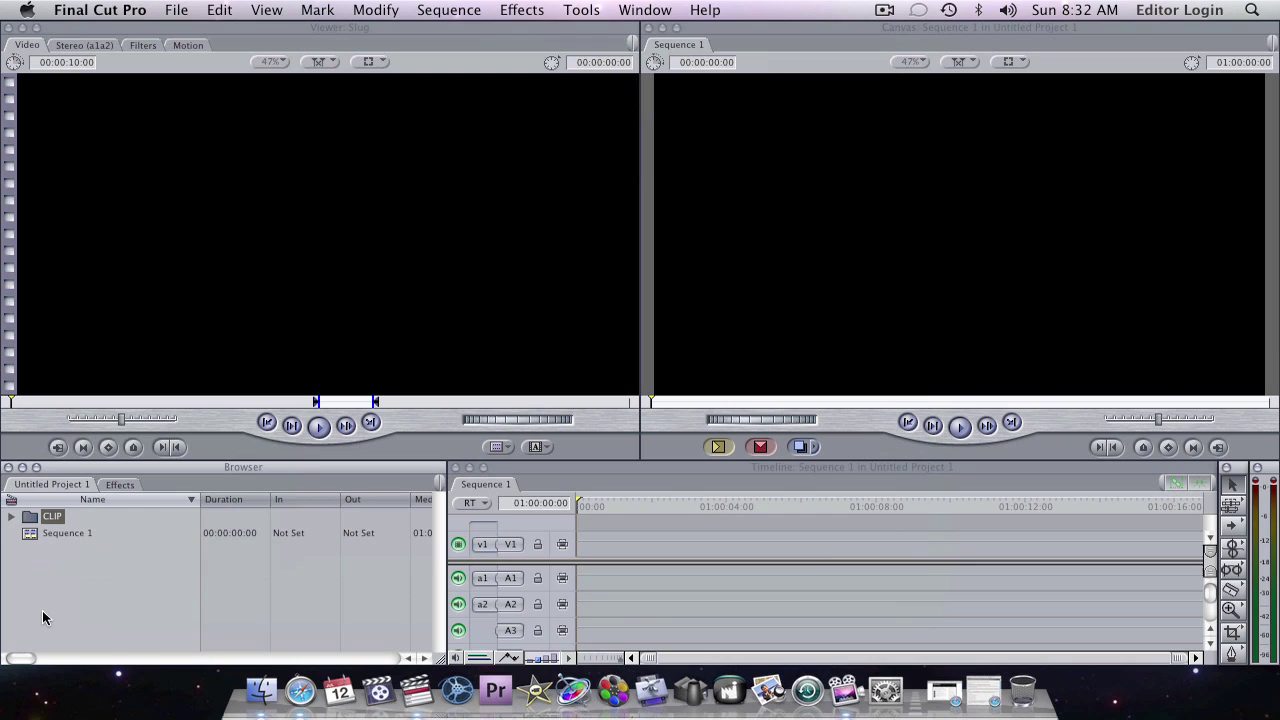
Step: Drag 000_0001_01.MOV from the expanded CLIP folder to the timeline, matching sequence settings to it
left_click(11, 517)
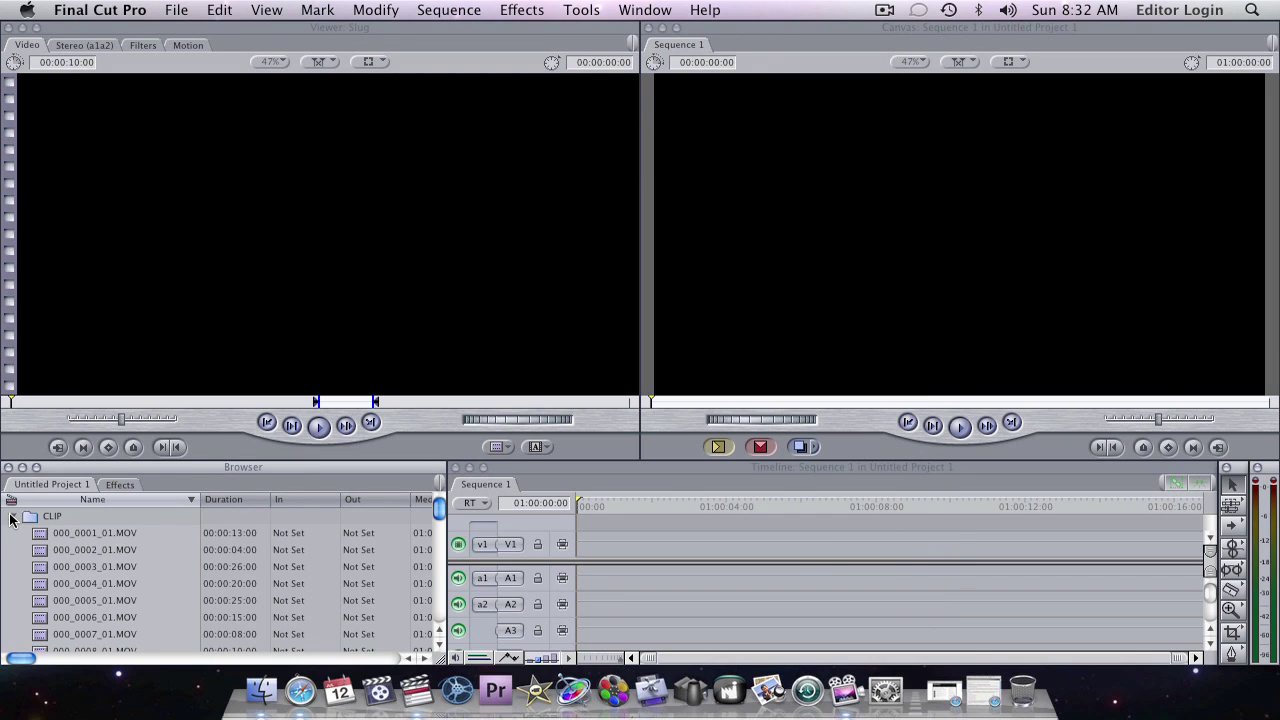
left_click(11, 517)
left_click(11, 517)
left_click(45, 535)
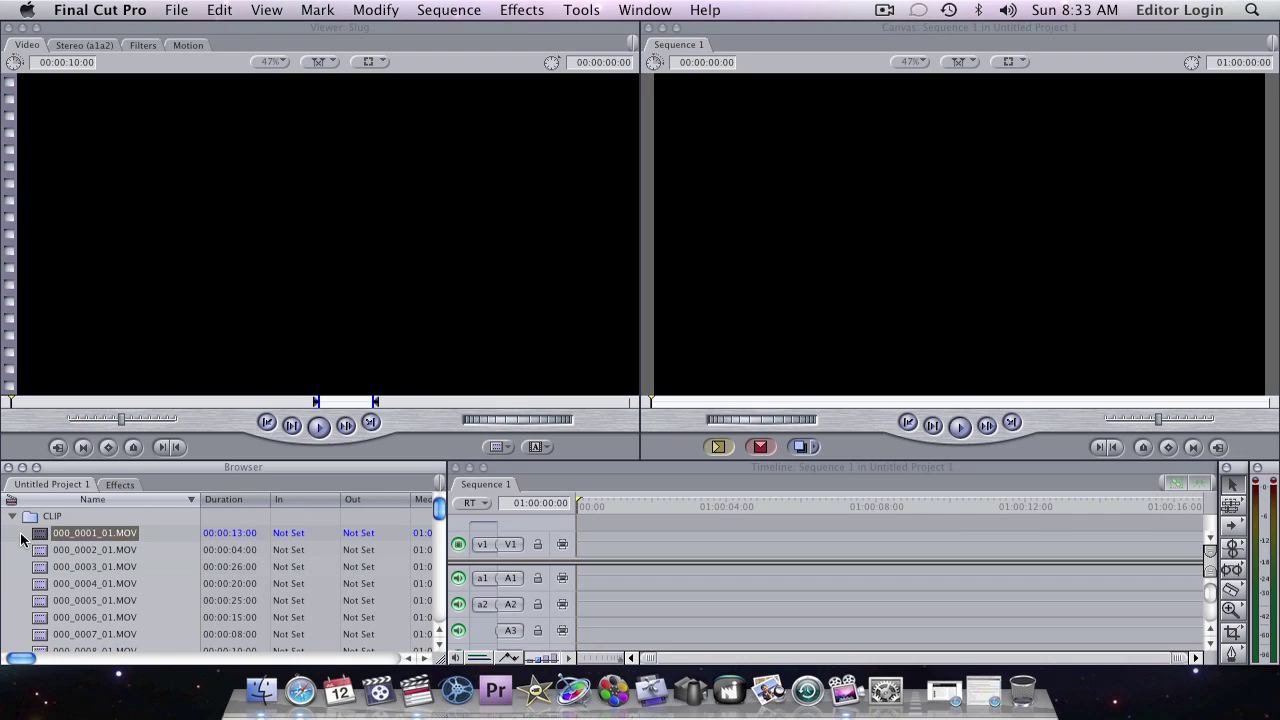
left_click(40, 535, "super")
left_click_drag(40, 535, 585, 547)
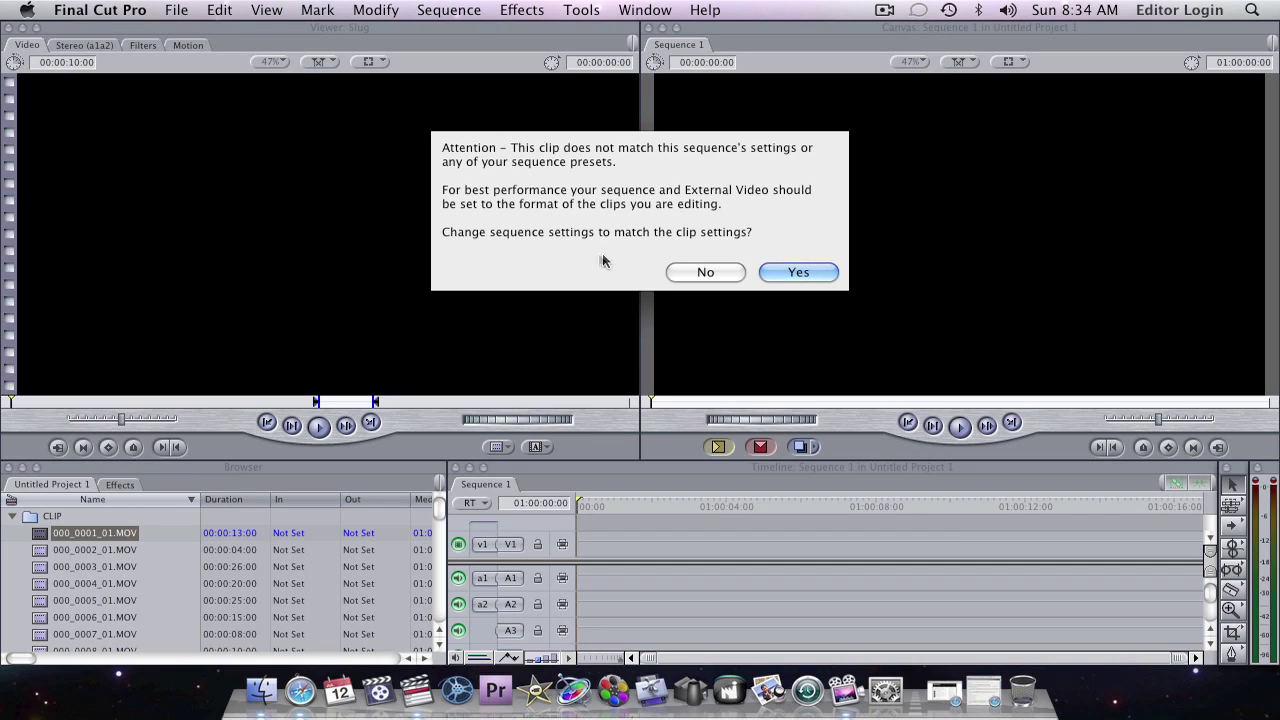
left_click(798, 273)
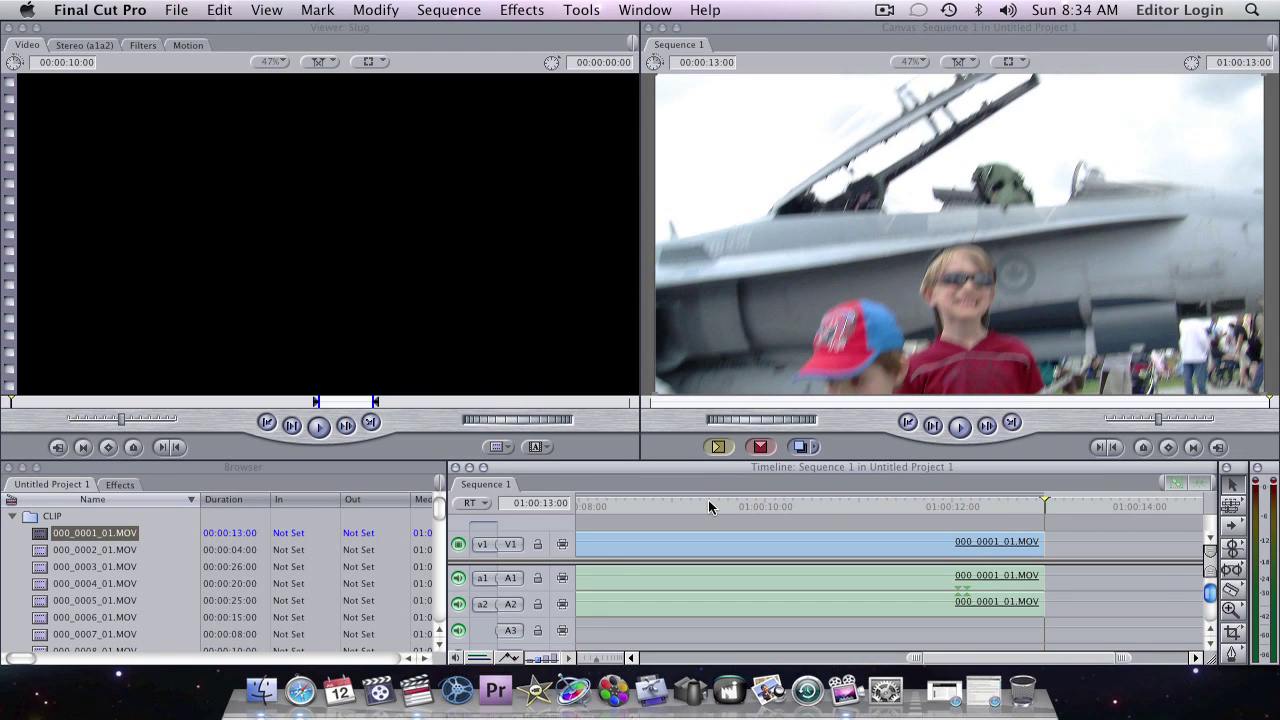
Step: Zoom the timeline to fit the clip and scrub through its opening
left_click(714, 505)
key("shift+z")
left_click(647, 507)
left_click_drag(647, 507, 572, 502)
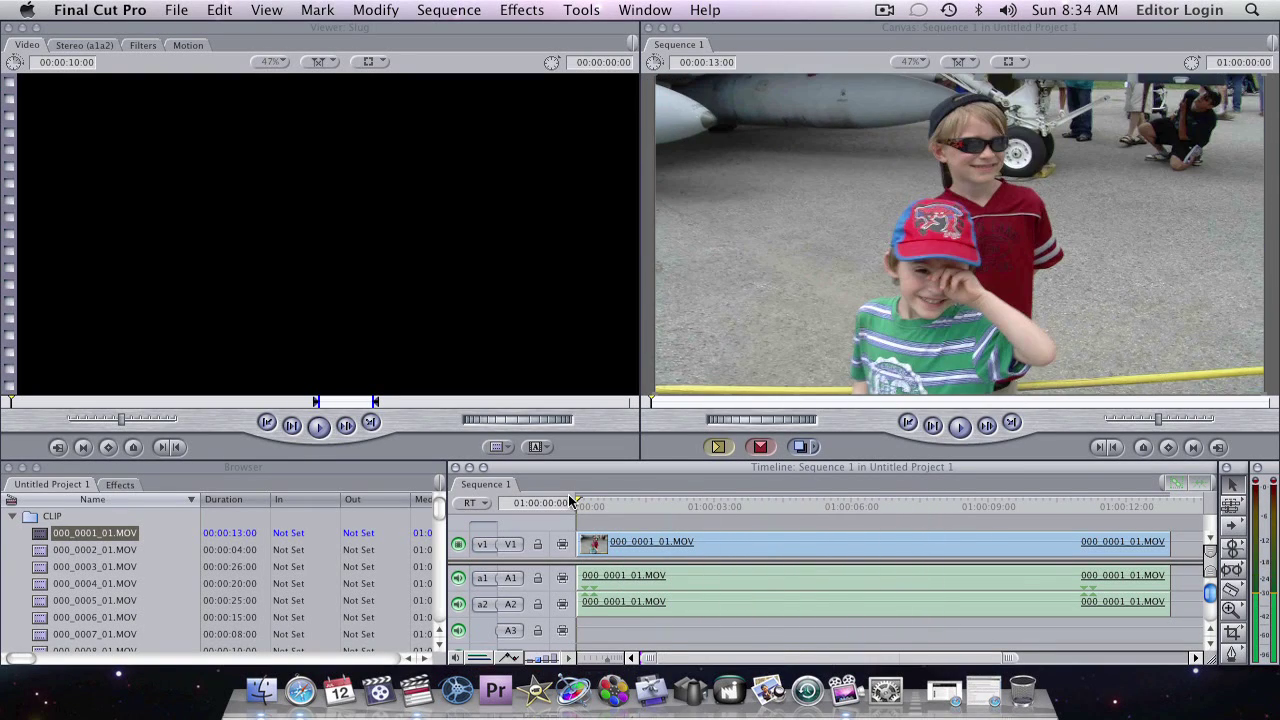
left_click(465, 9)
left_click(472, 98)
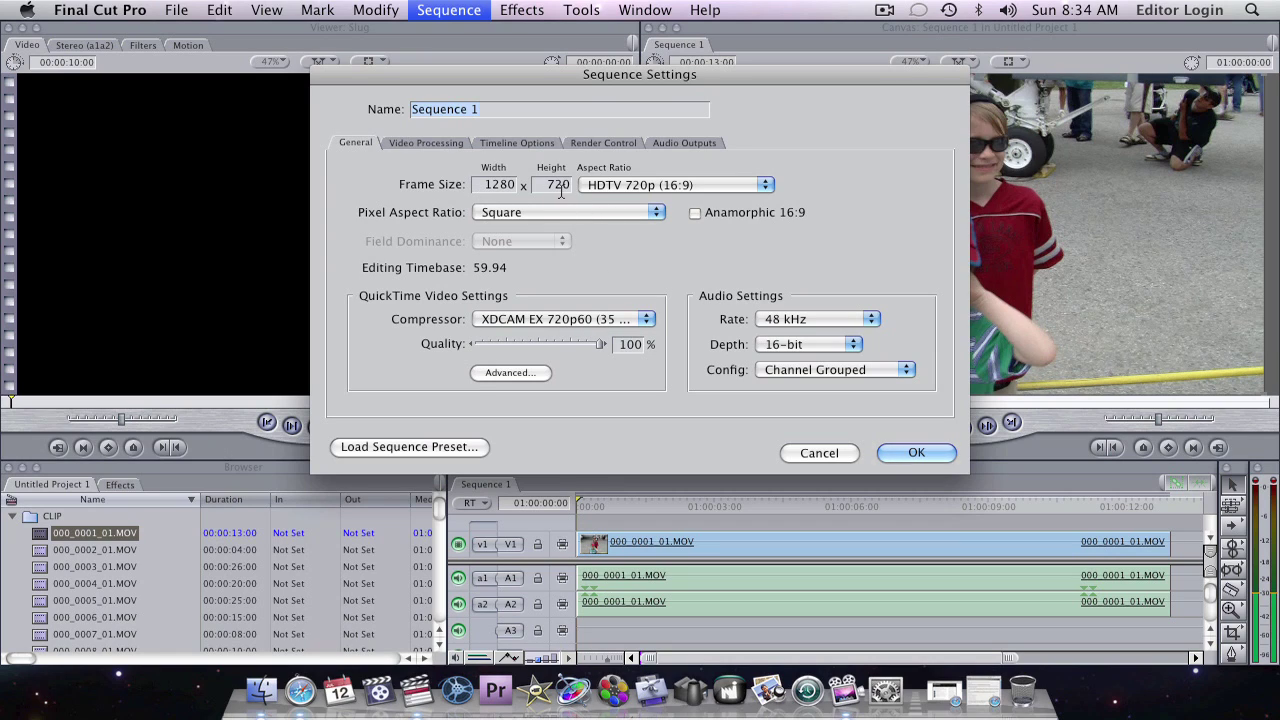
left_click(820, 452)
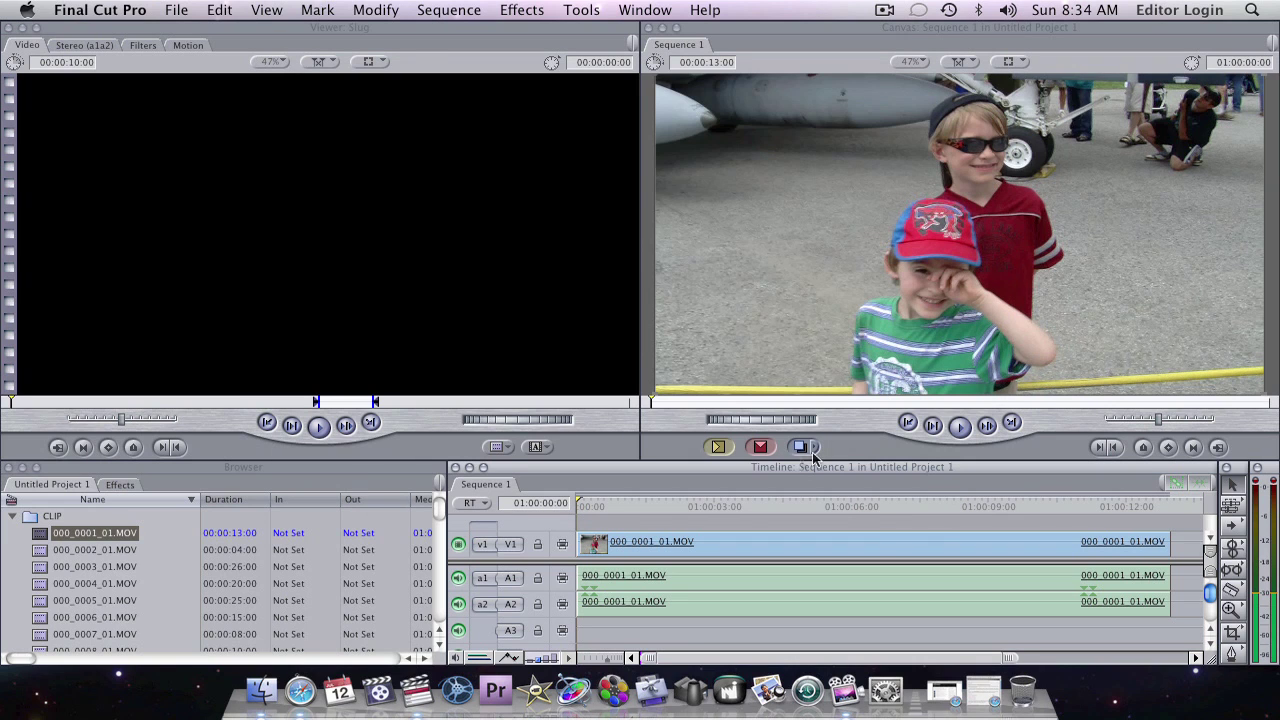
Step: Append clips 000_0002_01.MOV through 000_0006_01.MOV after the first clip in Sequence 1
left_click(625, 510)
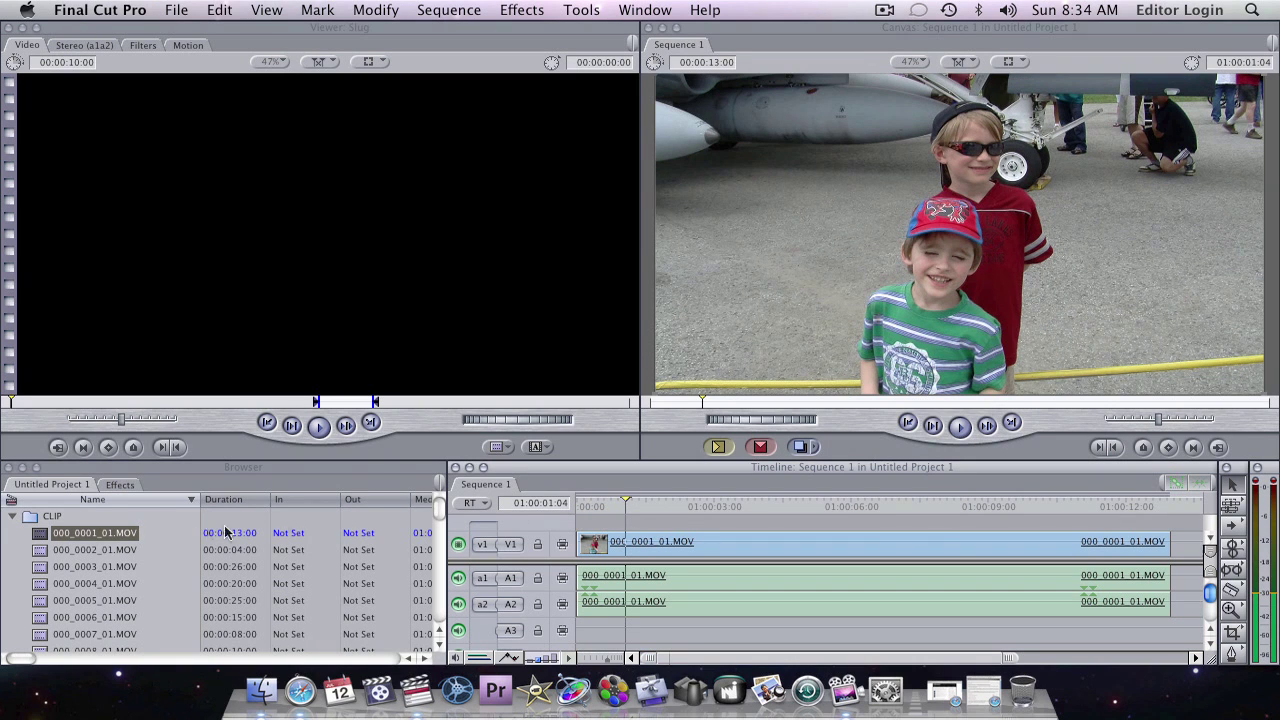
left_click(45, 550)
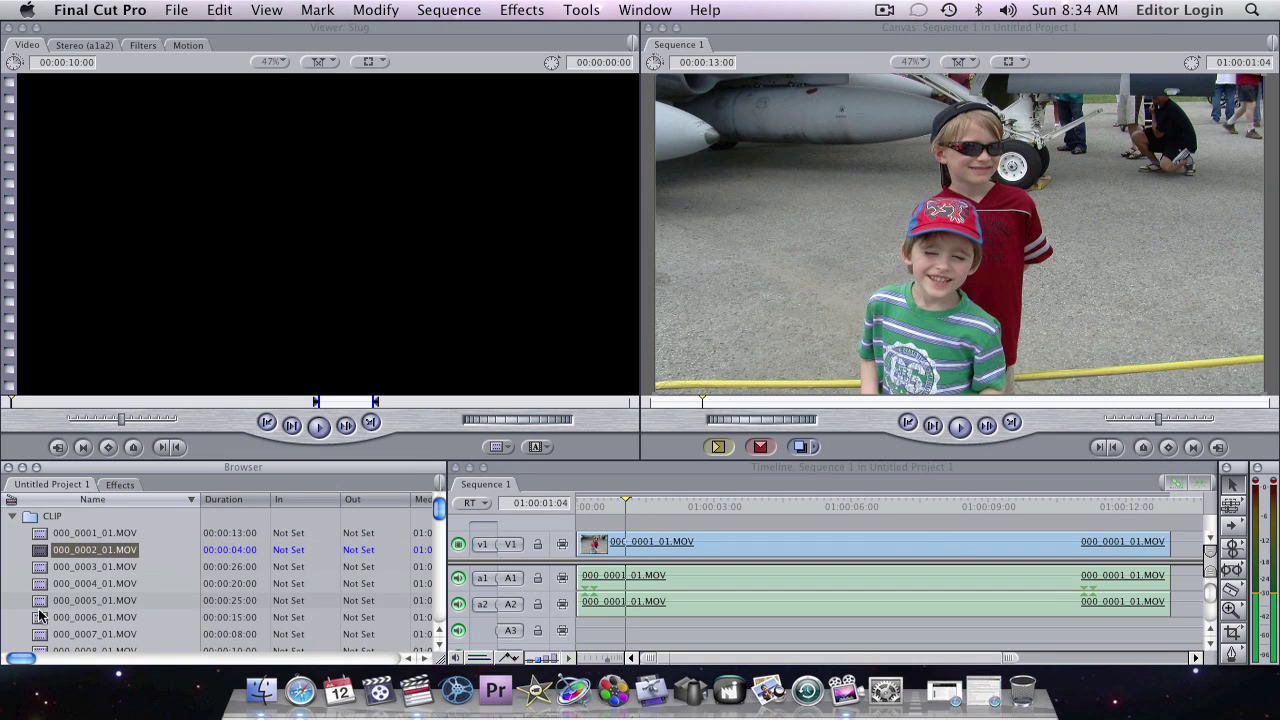
left_click(40, 617, "shift")
left_click_drag(43, 556, 1183, 548)
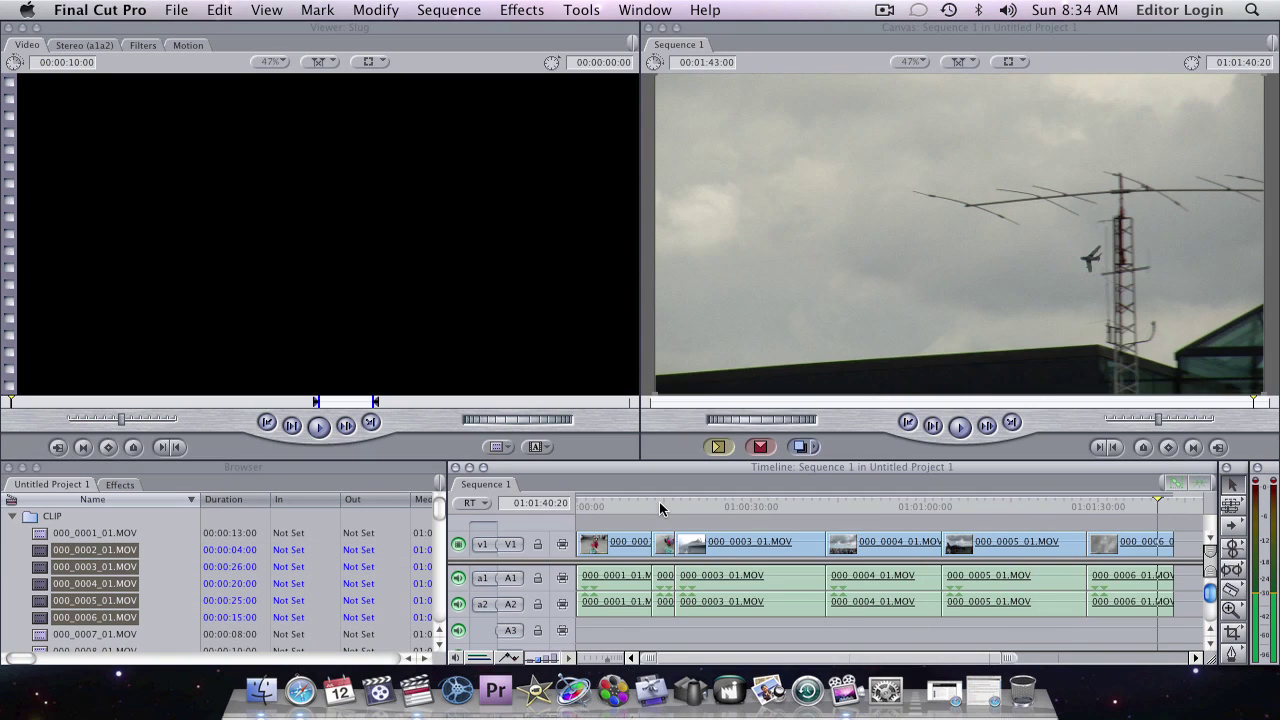
Step: Scrub back to the kids-by-jet shot and play the sequence
left_click_drag(664, 506, 625, 506)
left_click(24, 540)
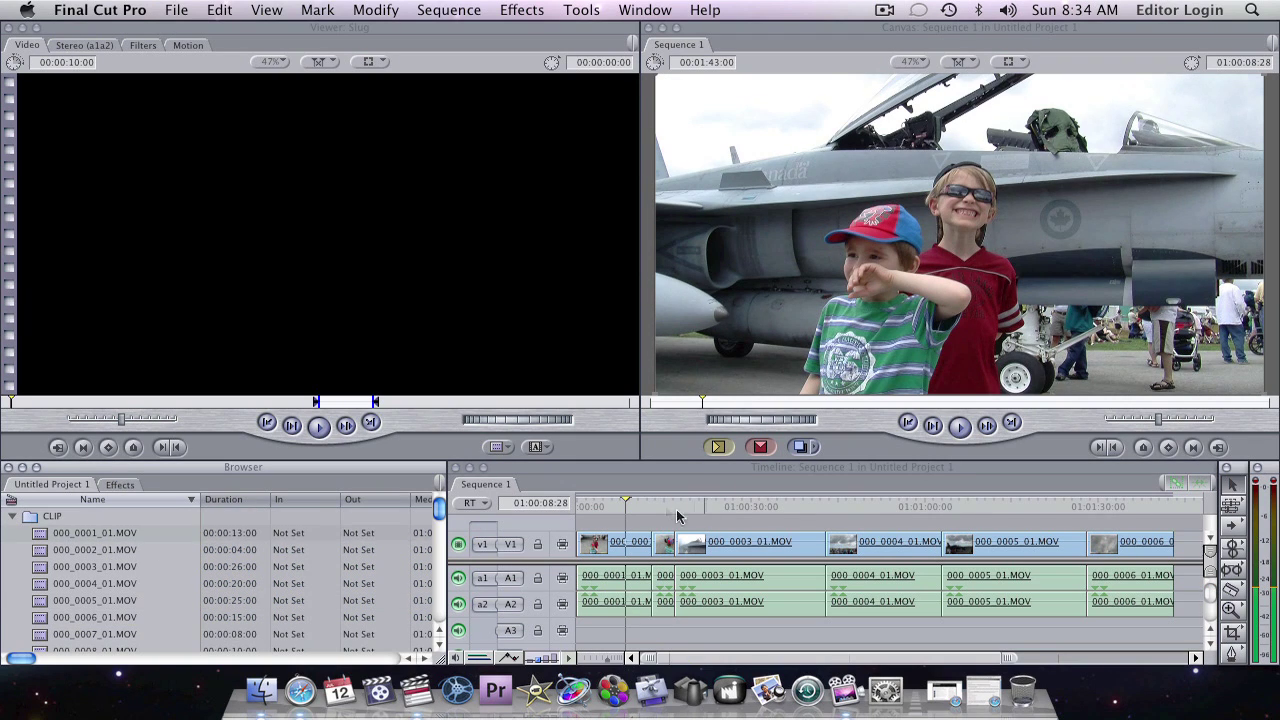
left_click_drag(630, 503, 651, 505)
key("space")
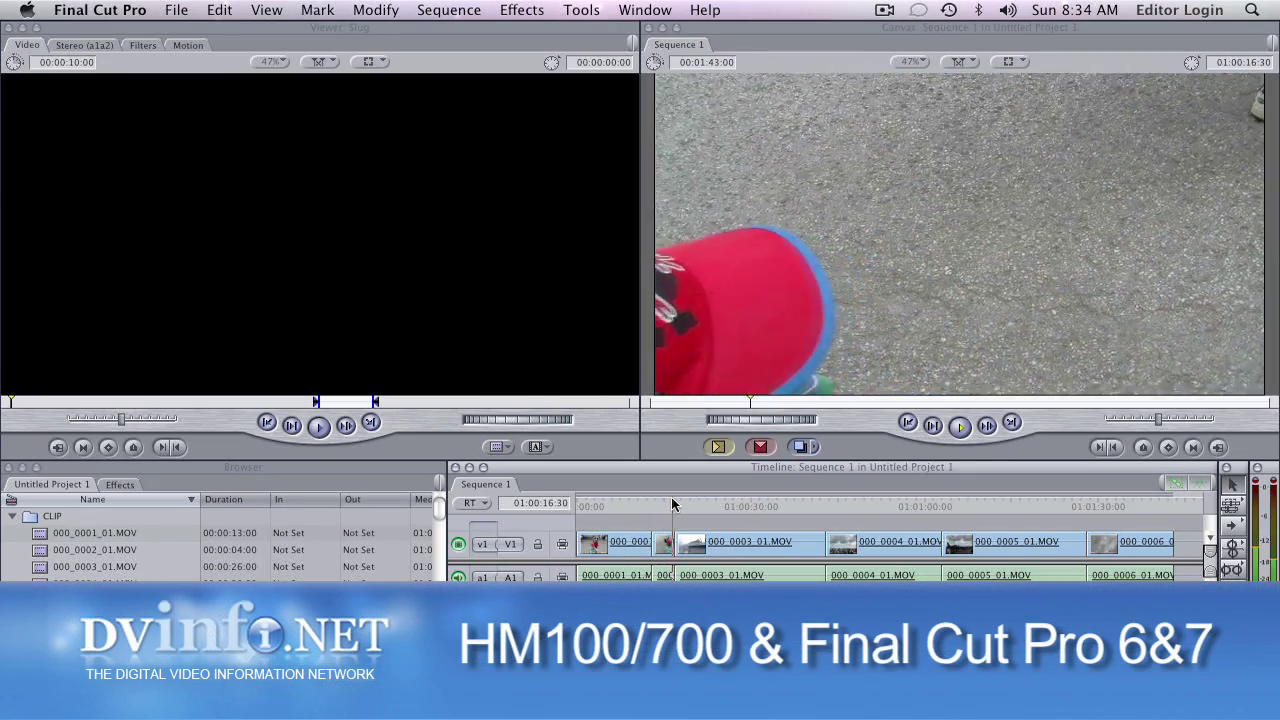